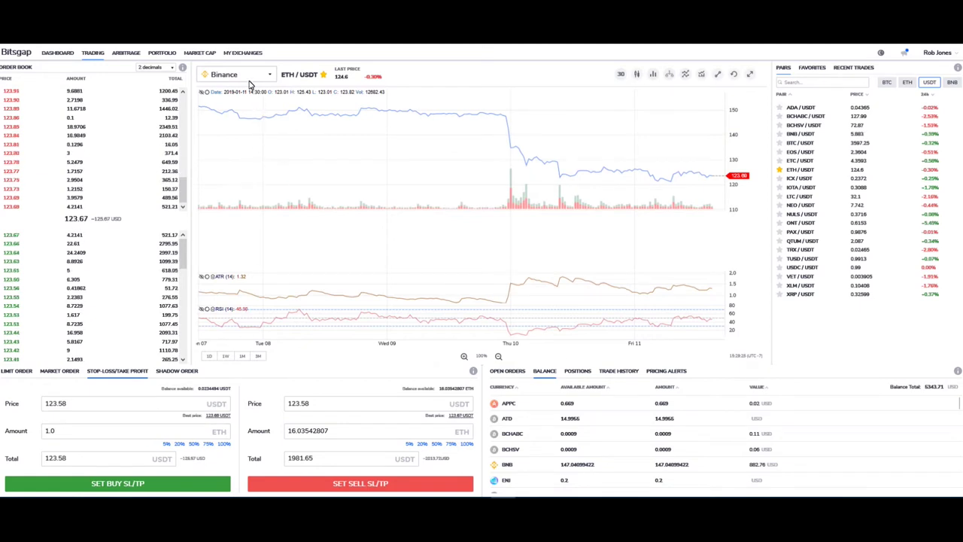
# Step: Mark up areas across the top of the trading screen, then dismiss the markup
pyautogui.moveTo(253, 79); pyautogui.dragTo(263, 113)
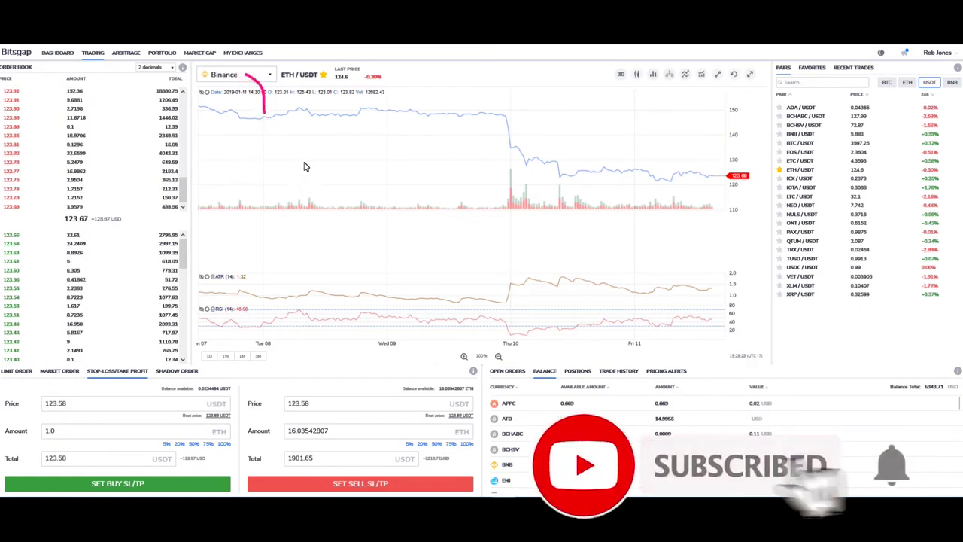
pyautogui.moveTo(282, 85); pyautogui.dragTo(313, 83)
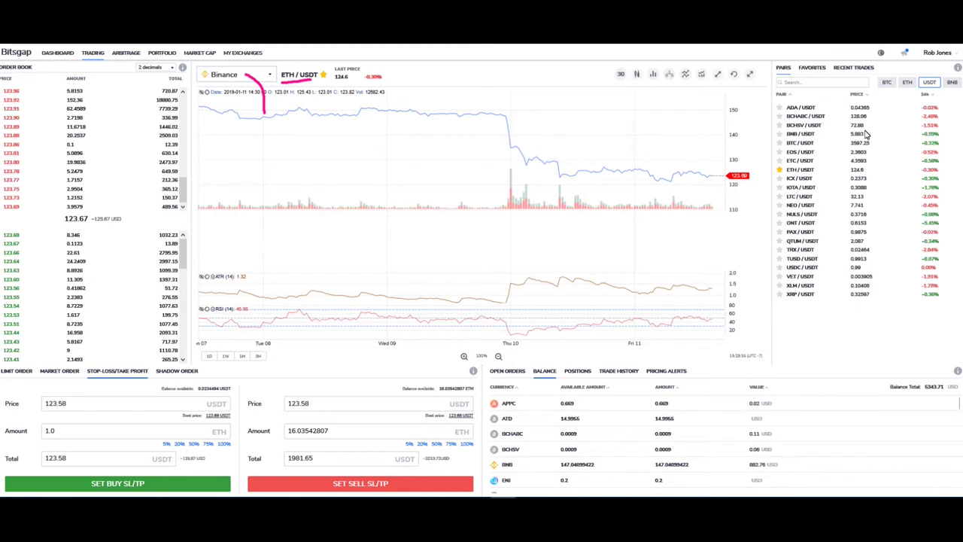
pyautogui.moveTo(907, 89)
pyautogui.mouseDown()
pyautogui.moveTo(904, 105)
pyautogui.moveTo(887, 100)
pyautogui.moveTo(947, 99)
pyautogui.mouseUp()
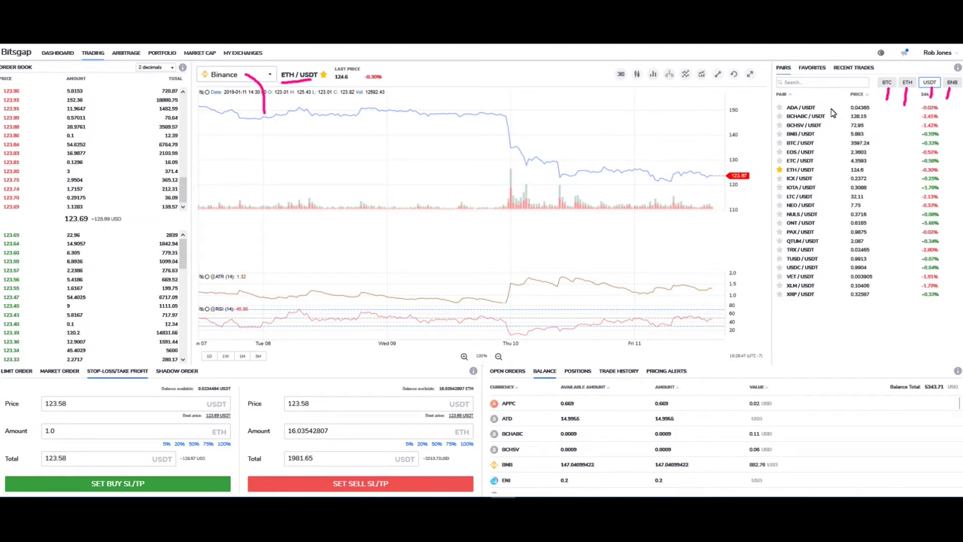
pyautogui.moveTo(828, 99)
pyautogui.mouseDown()
pyautogui.moveTo(839, 120)
pyautogui.moveTo(831, 303)
pyautogui.mouseUp()
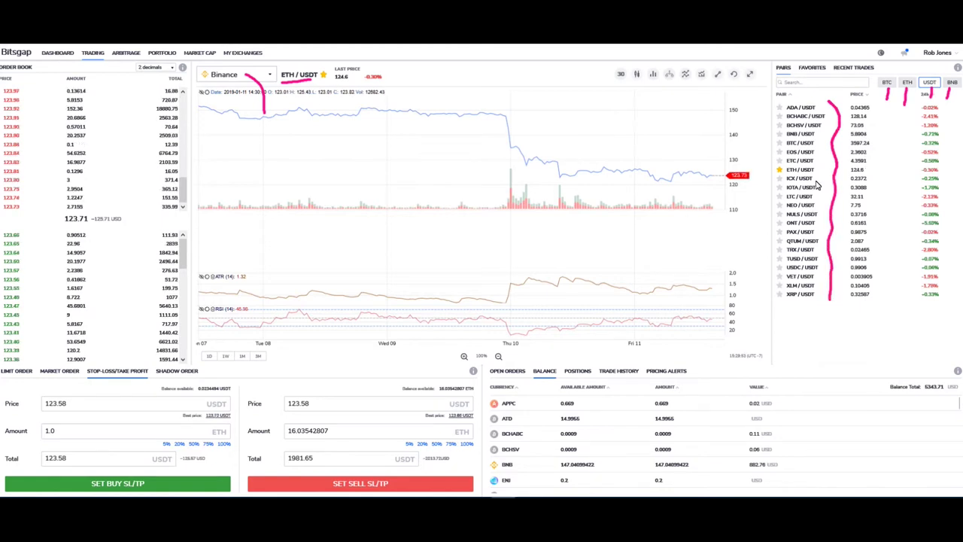
pyautogui.moveTo(785, 172)
pyautogui.mouseDown()
pyautogui.moveTo(794, 170)
pyautogui.moveTo(781, 170)
pyautogui.mouseUp()
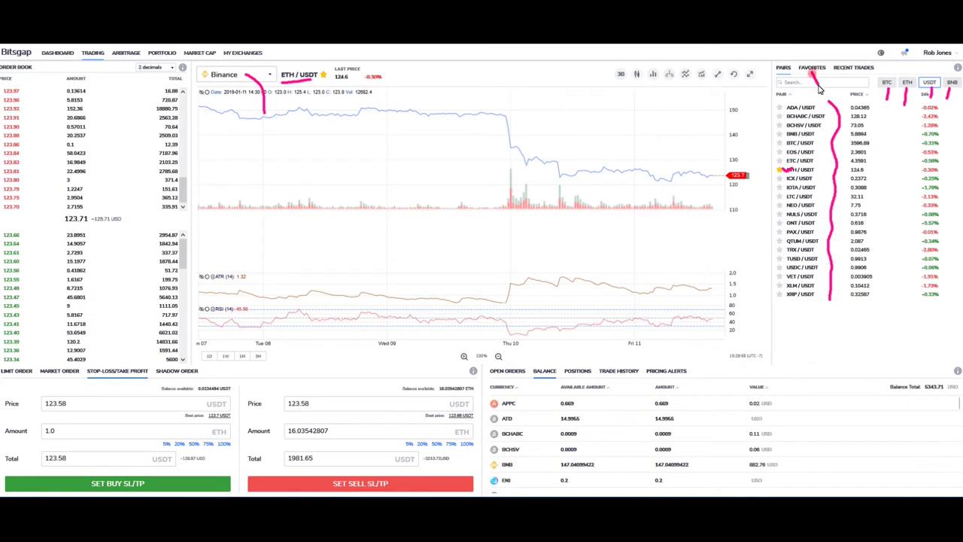
pyautogui.moveTo(810, 71); pyautogui.dragTo(821, 89)
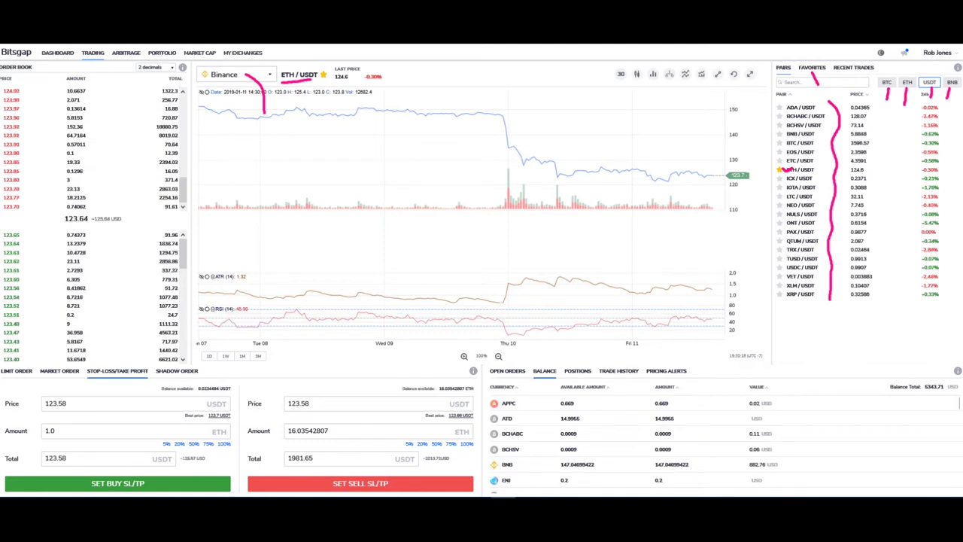
pyautogui.press('Escape')
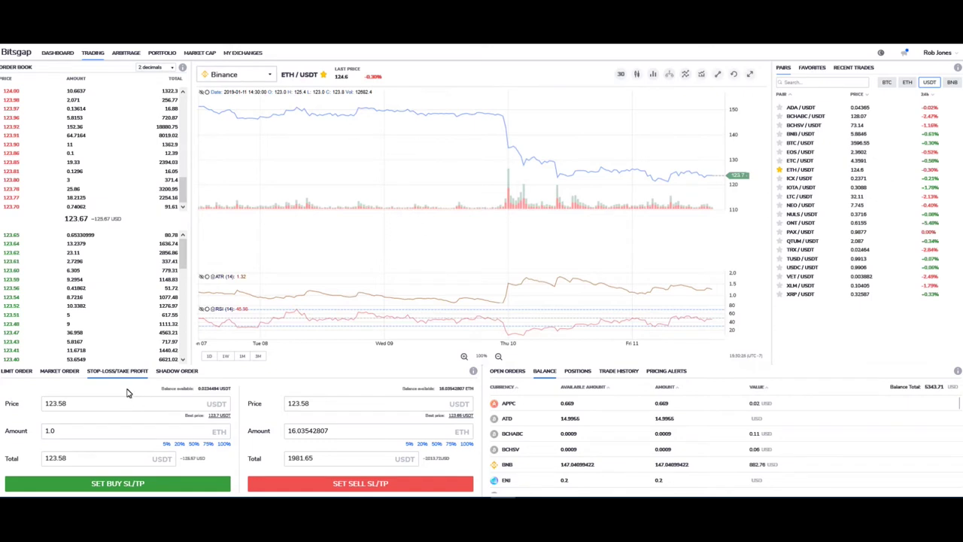
# Step: Mark up the order form's price and amount area, then dismiss the markup
pyautogui.moveTo(129, 419)
pyautogui.mouseDown()
pyautogui.moveTo(128, 385)
pyautogui.moveTo(138, 396)
pyautogui.mouseUp()
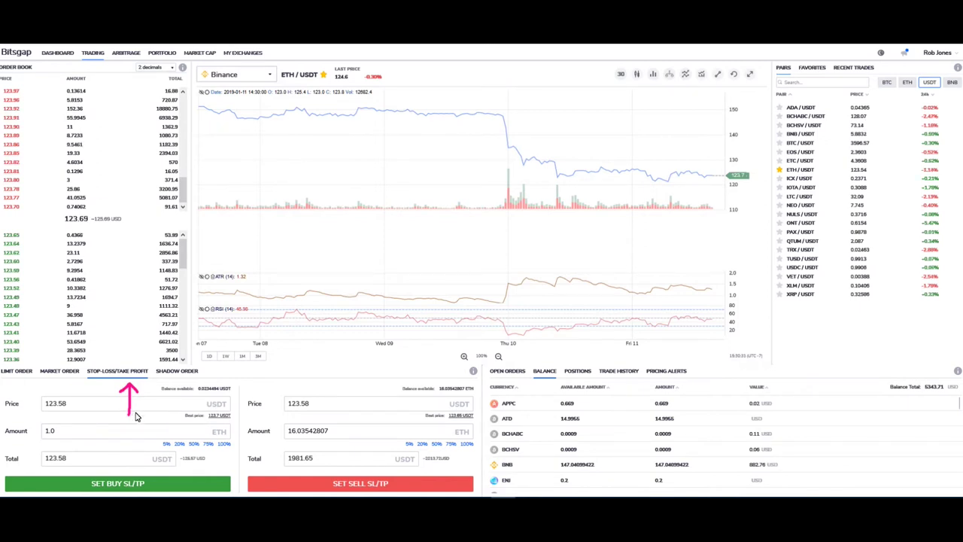
pyautogui.moveTo(70, 430); pyautogui.dragTo(99, 432)
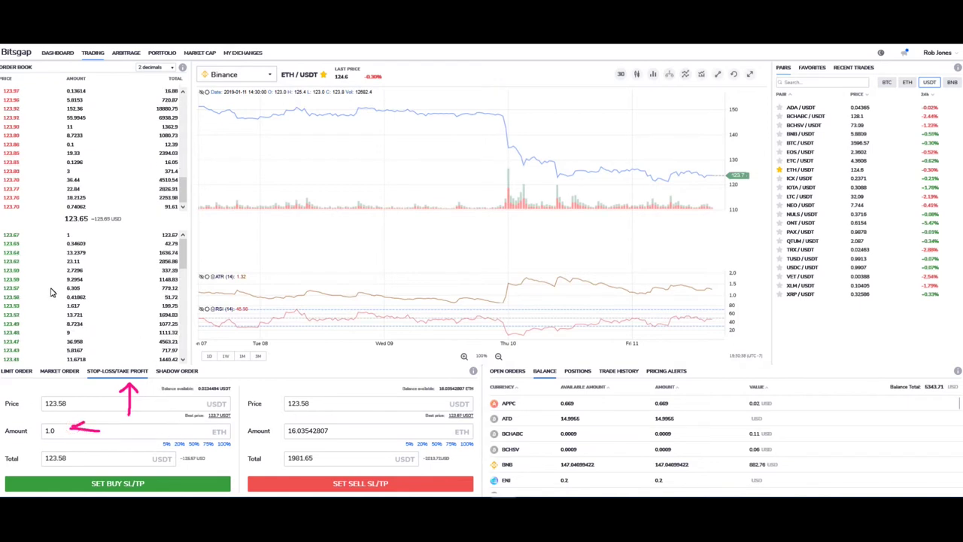
pyautogui.click(75, 404)
pyautogui.moveTo(78, 408); pyautogui.dragTo(102, 392)
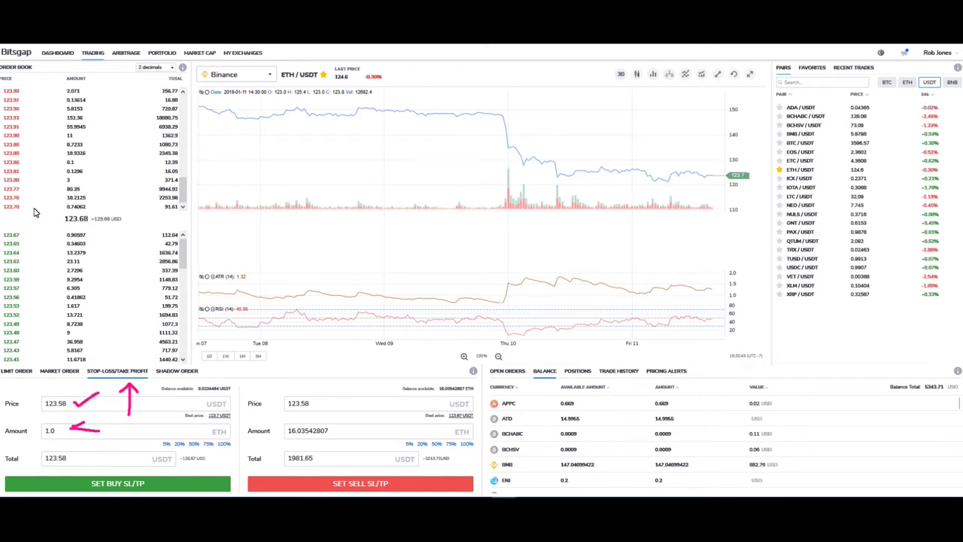
pyautogui.moveTo(25, 206); pyautogui.dragTo(24, 89)
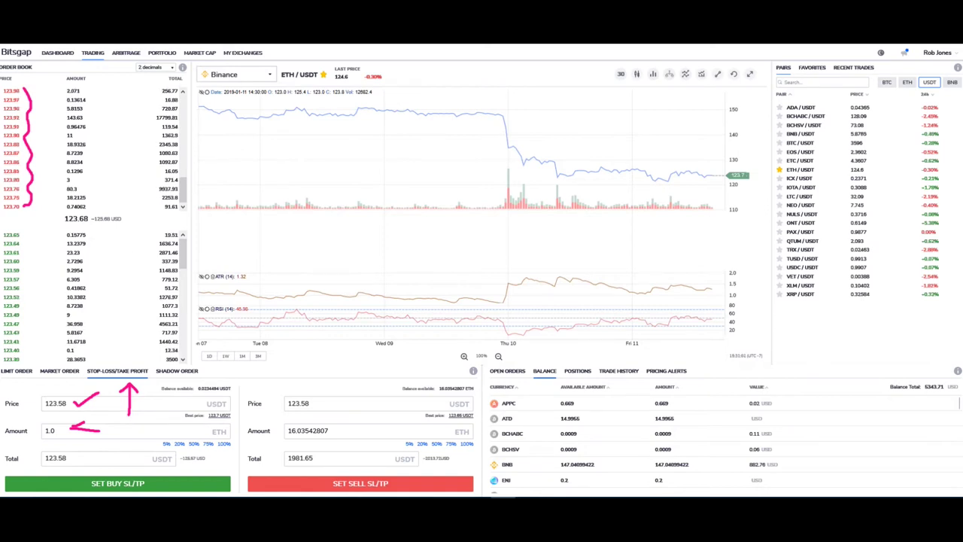
pyautogui.press('Escape')
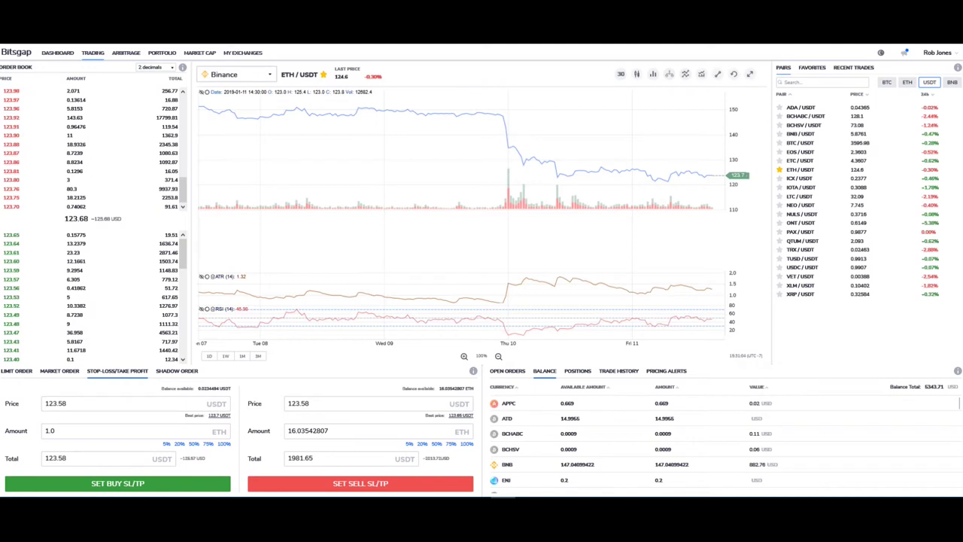
# Step: Set the buy price to 123.90 USDT from the order book
pyautogui.doubleClick(76, 407)
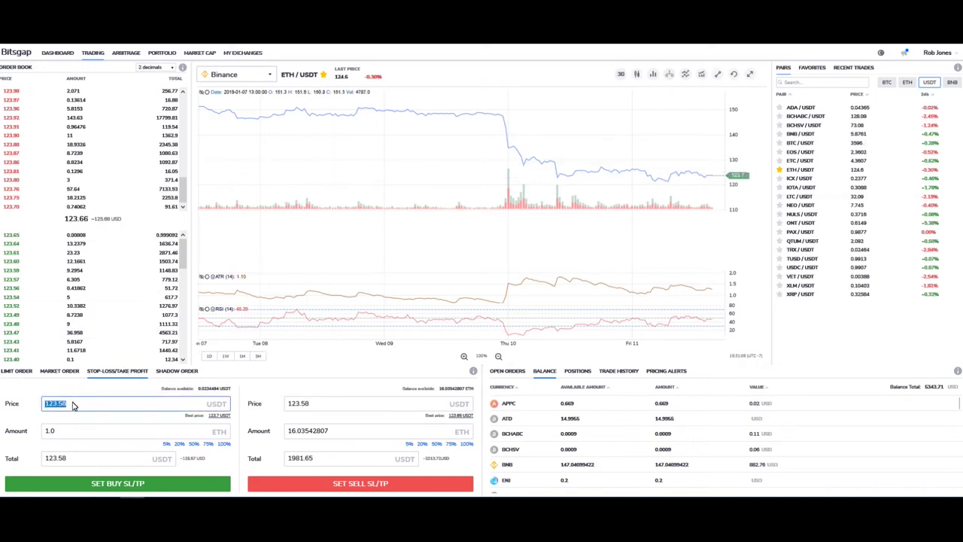
pyautogui.click(14, 140)
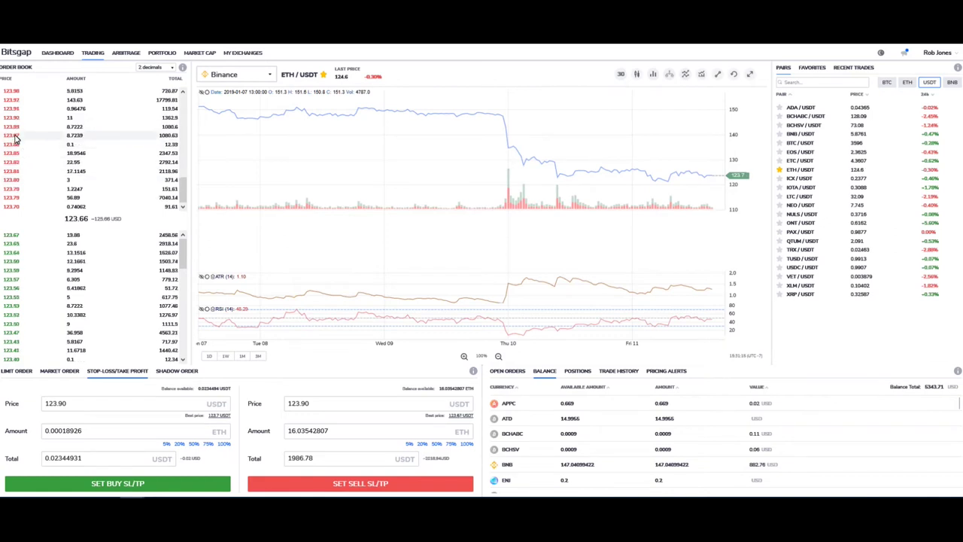
pyautogui.click(14, 135)
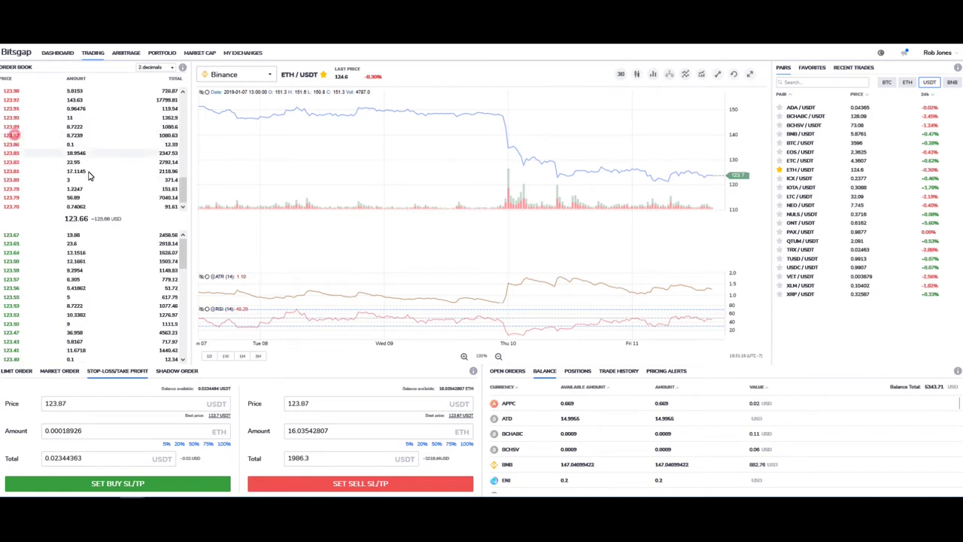
pyautogui.click(15, 117)
pyautogui.click(75, 407)
pyautogui.doubleClick(76, 407)
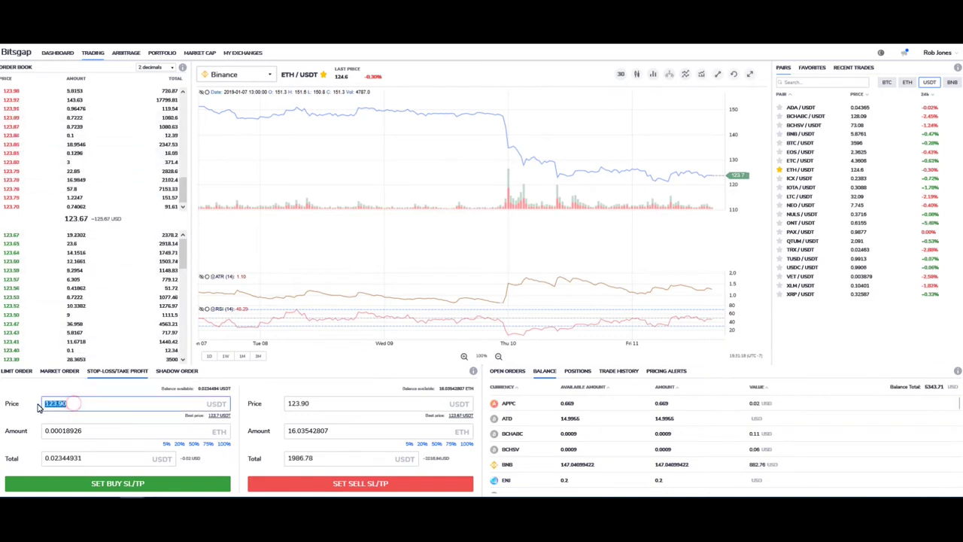
# Step: Set the buy amount to 1.0 ETH and bring up the buy SL/TP settings
pyautogui.doubleClick(85, 431)
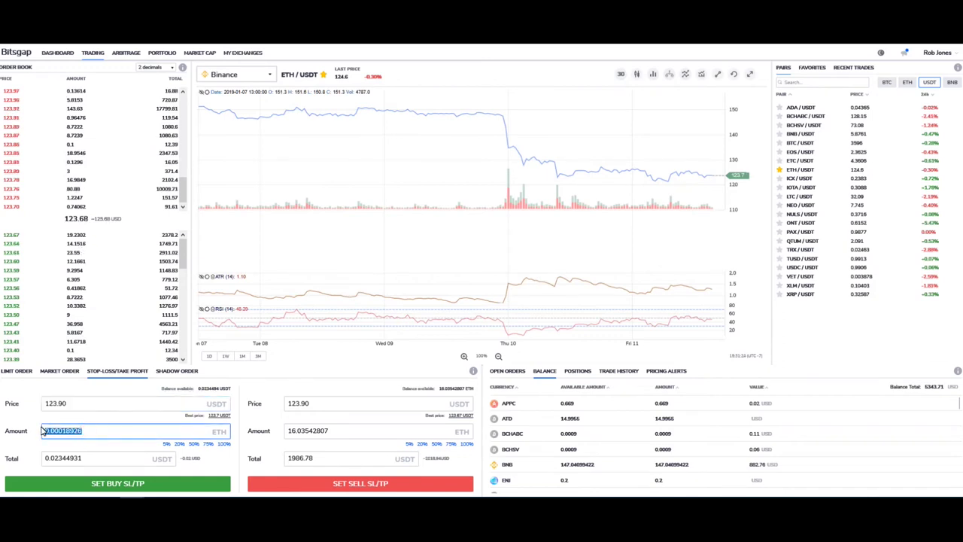
pyautogui.write('1.0')
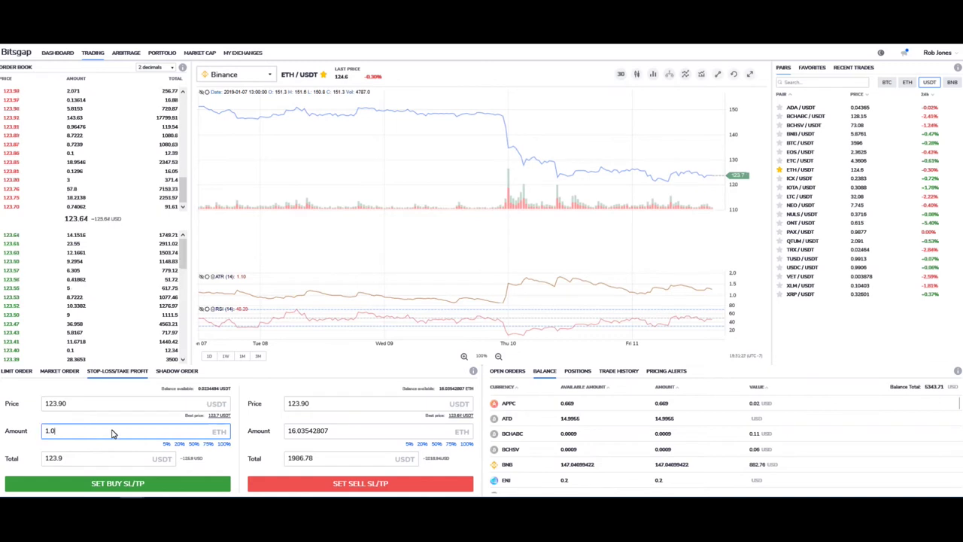
pyautogui.click(126, 487)
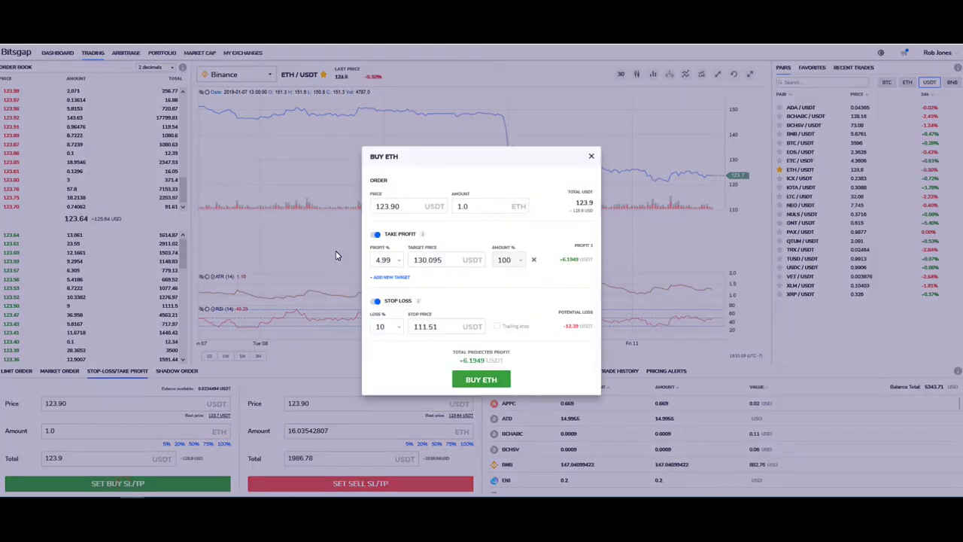
# Step: Disable stop loss and keep only the 4.99% take profit at 130.095 USDT
pyautogui.moveTo(470, 160); pyautogui.dragTo(387, 119)
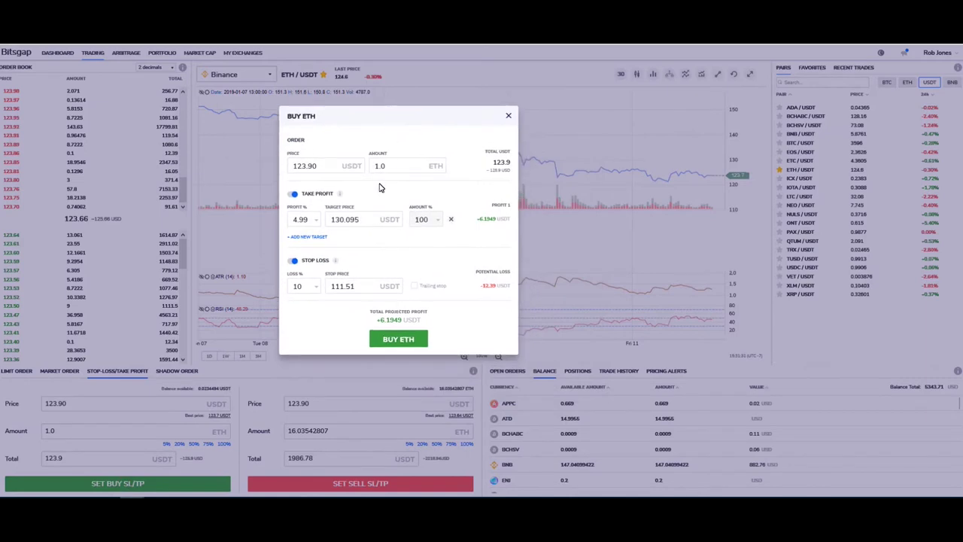
pyautogui.click(293, 195)
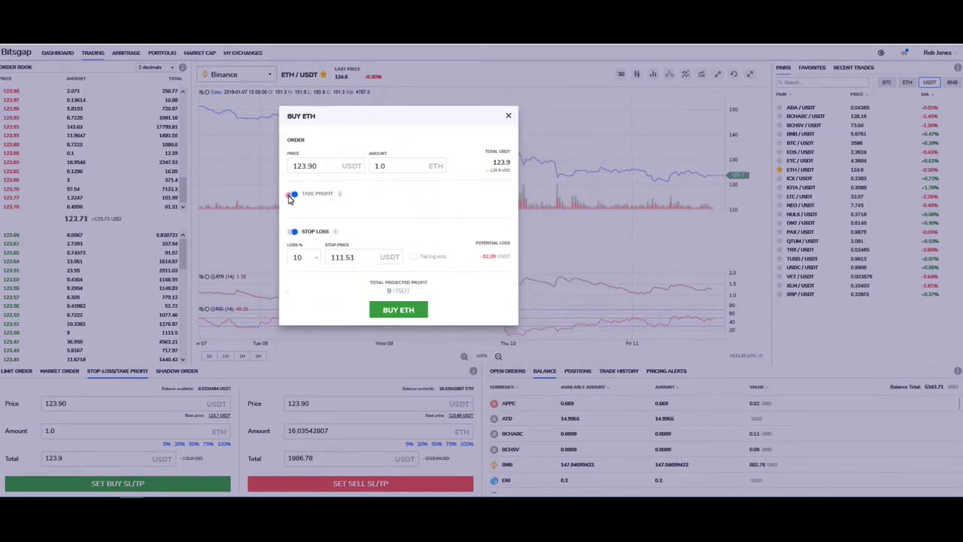
pyautogui.click(292, 232)
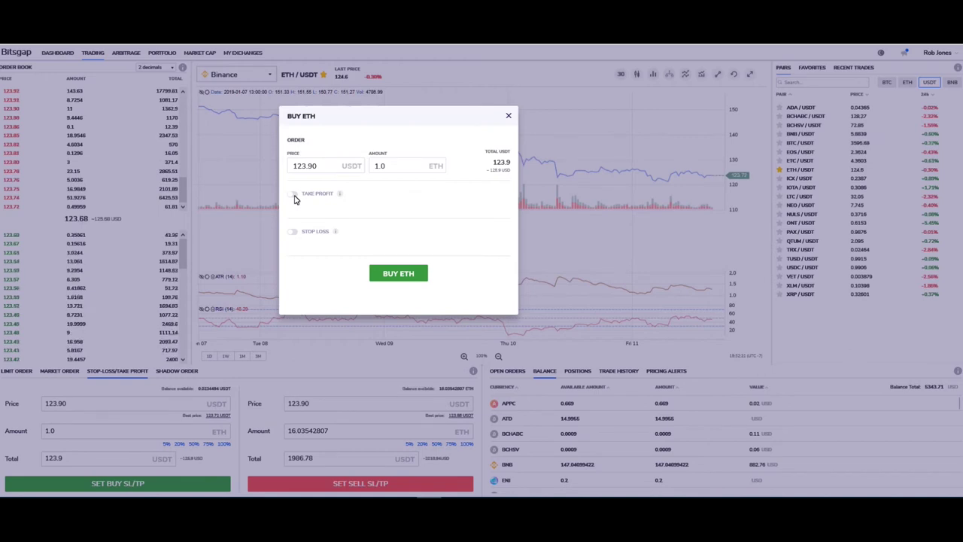
pyautogui.click(293, 194)
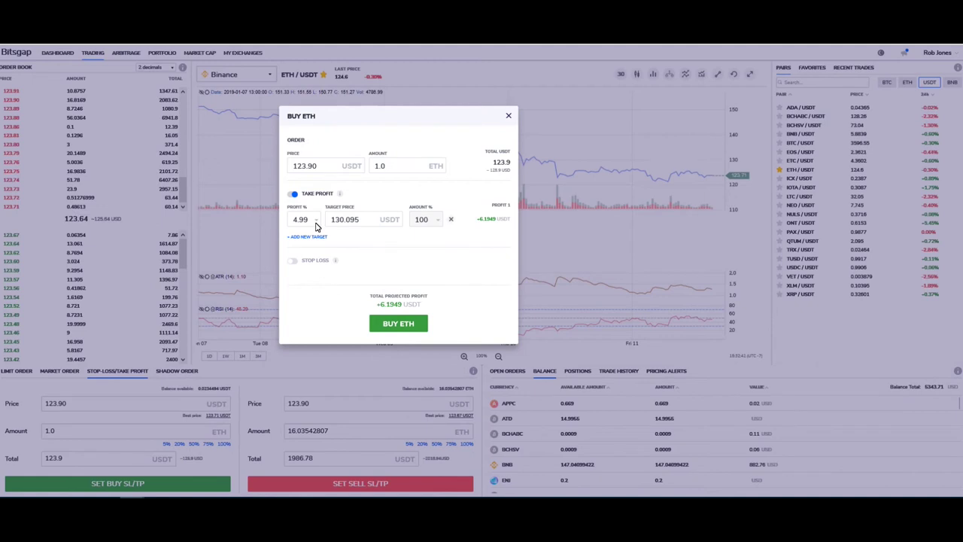
pyautogui.click(316, 225)
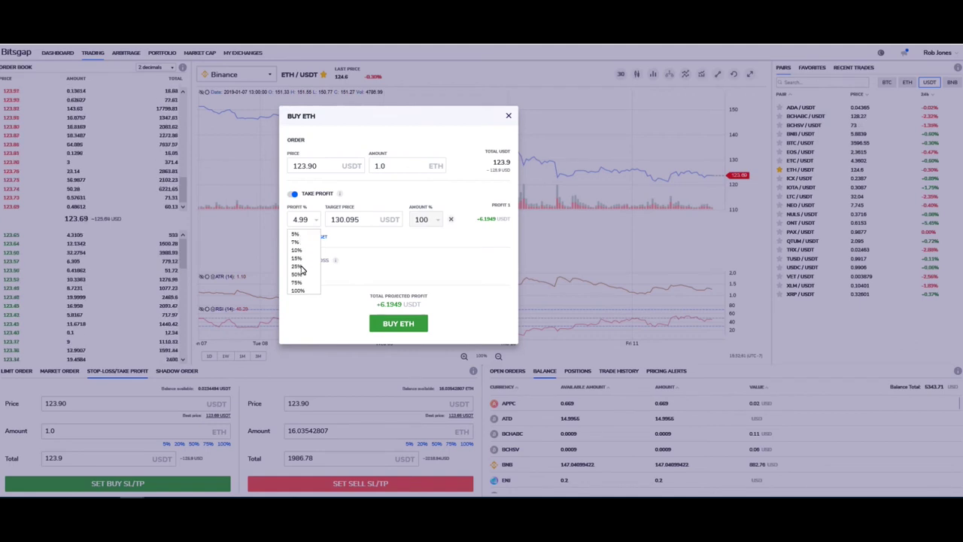
# Step: Set the first take-profit target to 25% profit, giving a 154.875 target price
pyautogui.click(298, 266)
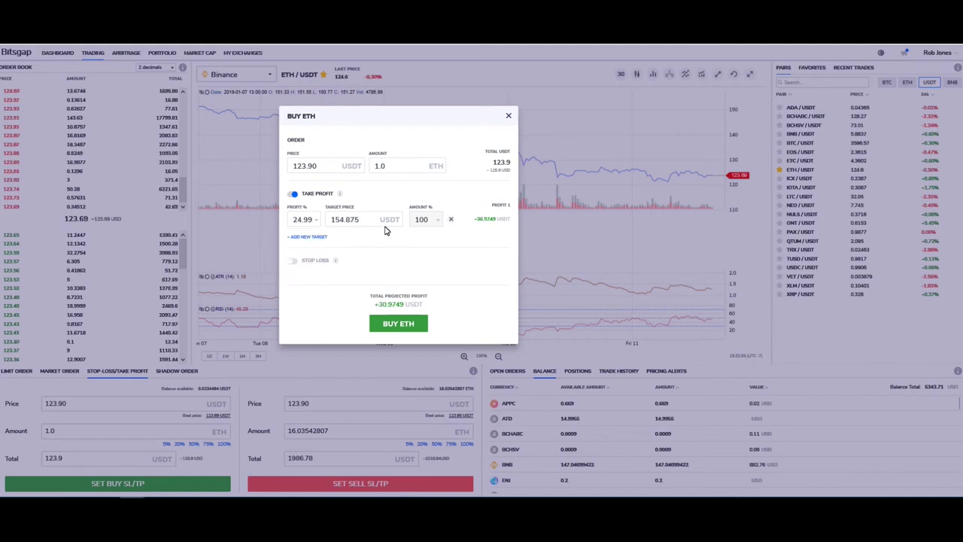
pyautogui.moveTo(362, 220); pyautogui.dragTo(329, 220)
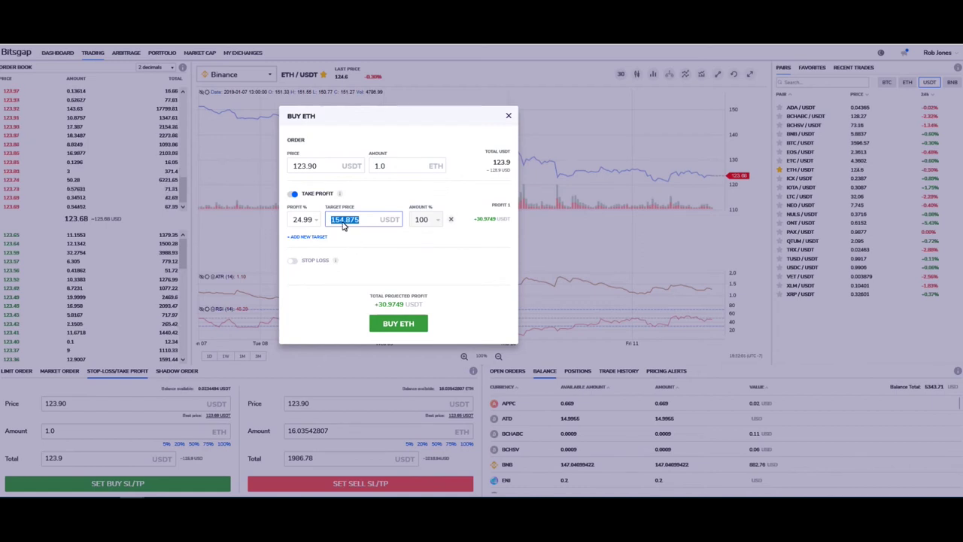
pyautogui.tripleClick(487, 226)
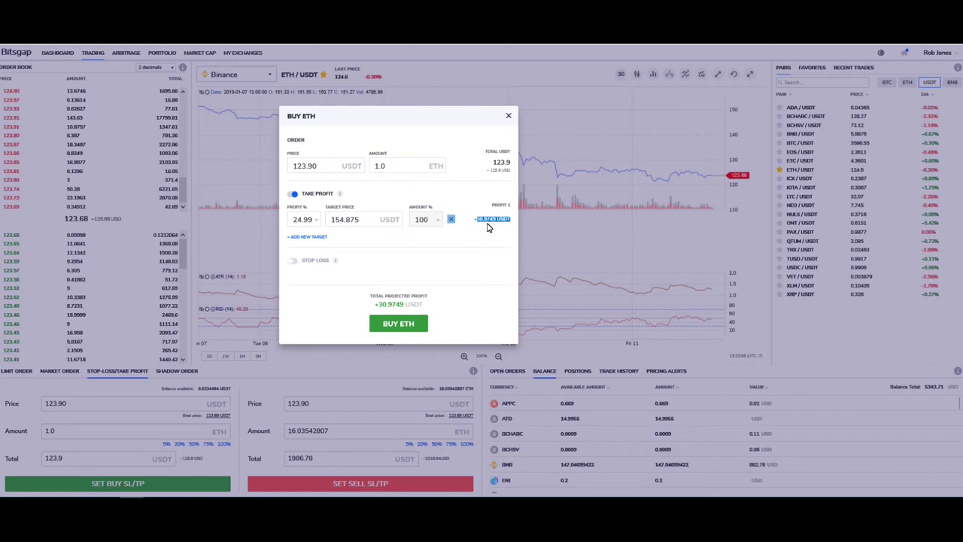
pyautogui.click(448, 256)
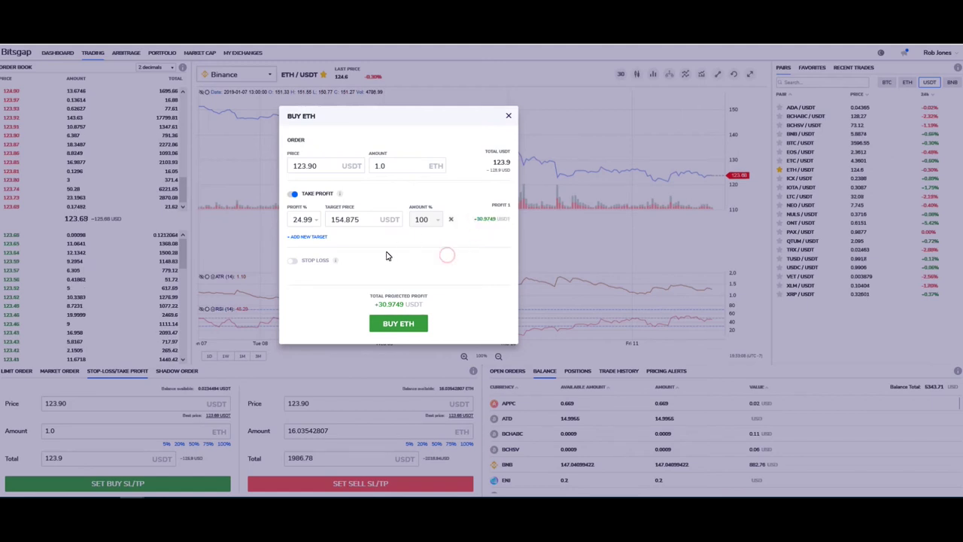
# Step: Add a second take-profit target at 75% profit, priced at 216.825 USDT
pyautogui.click(322, 237)
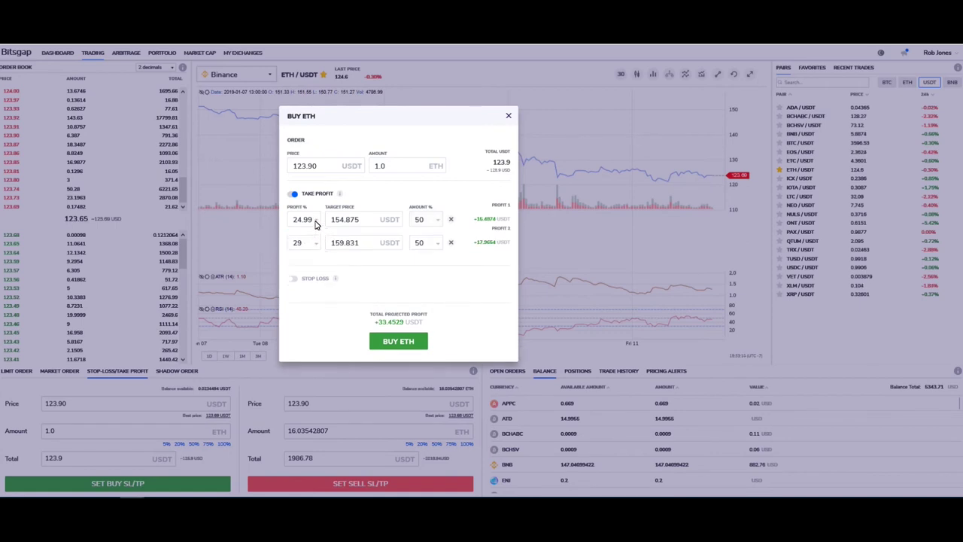
pyautogui.click(317, 243)
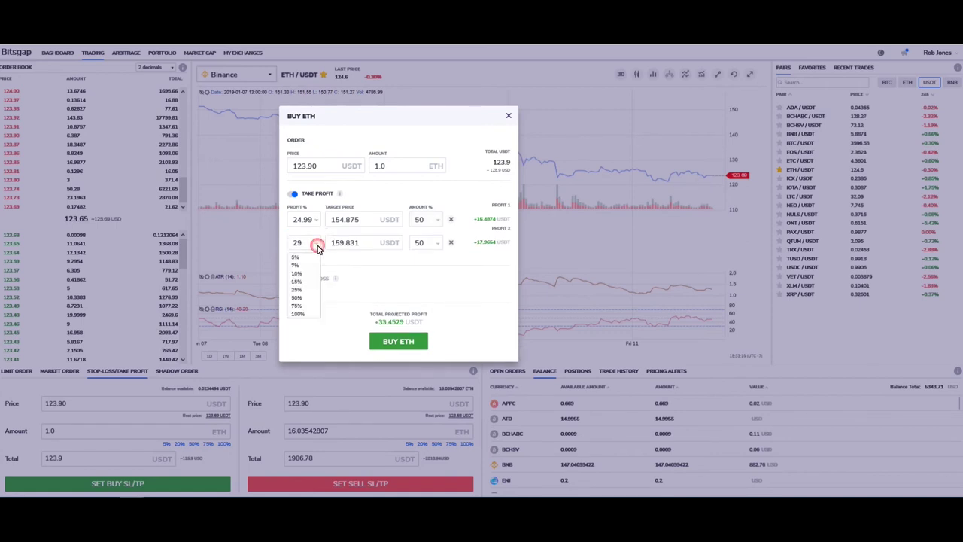
pyautogui.click(297, 306)
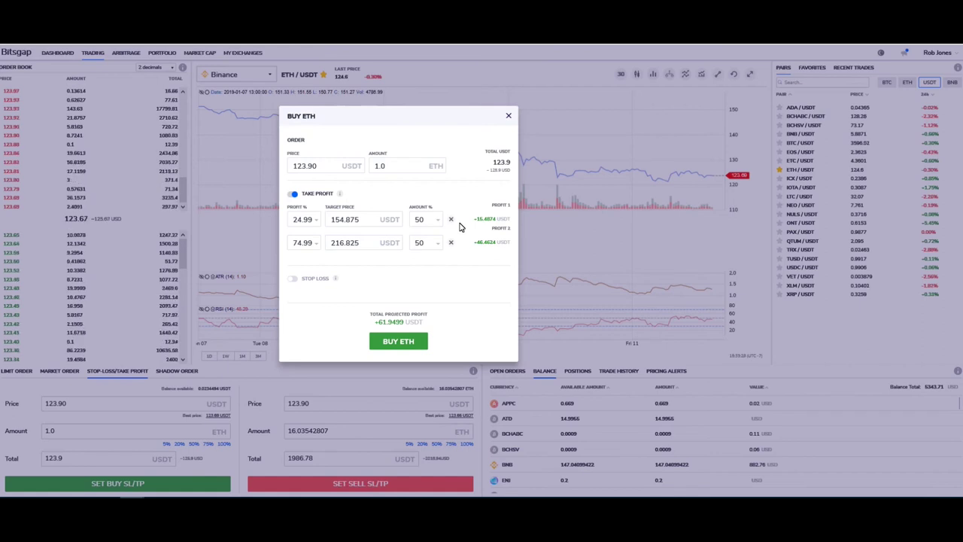
# Step: Turn on stop loss at 5% loss
pyautogui.click(294, 279)
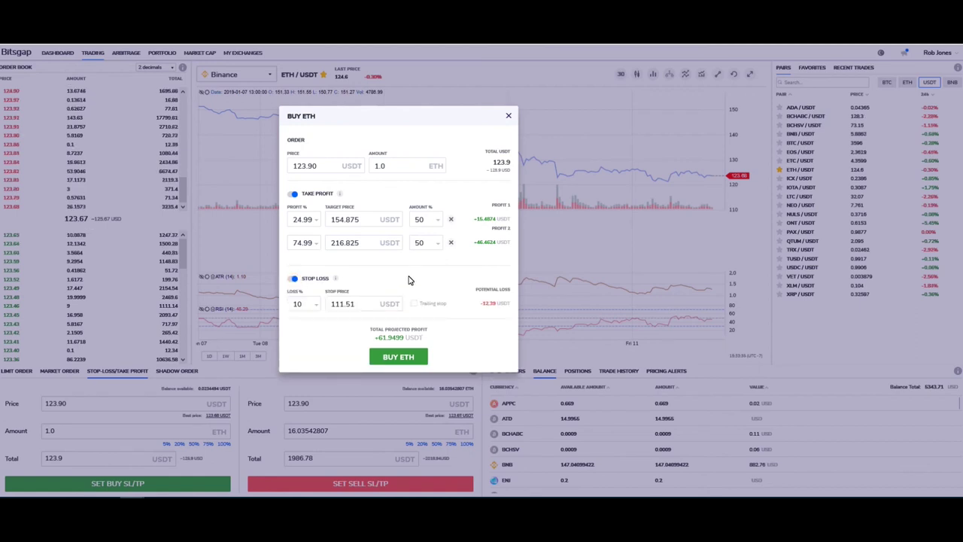
pyautogui.click(316, 306)
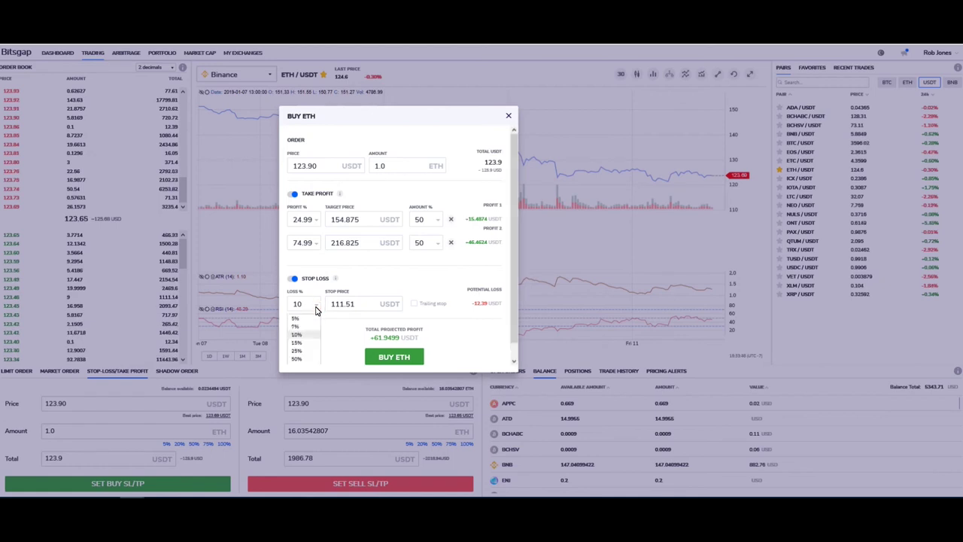
pyautogui.click(304, 318)
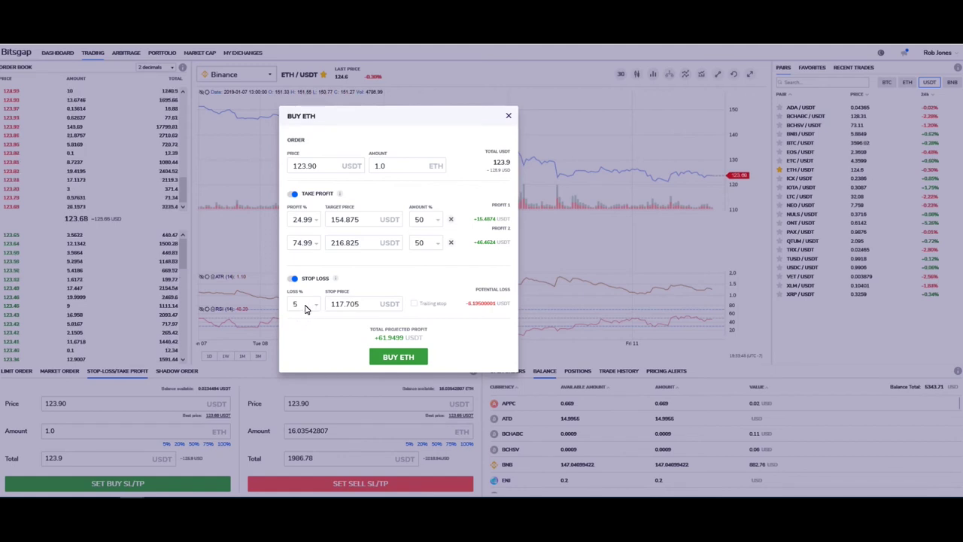
# Step: Highlight the 5% loss, the 123.90 order price and the 117.705 stop price
pyautogui.click(293, 308)
pyautogui.moveTo(326, 167); pyautogui.dragTo(294, 167)
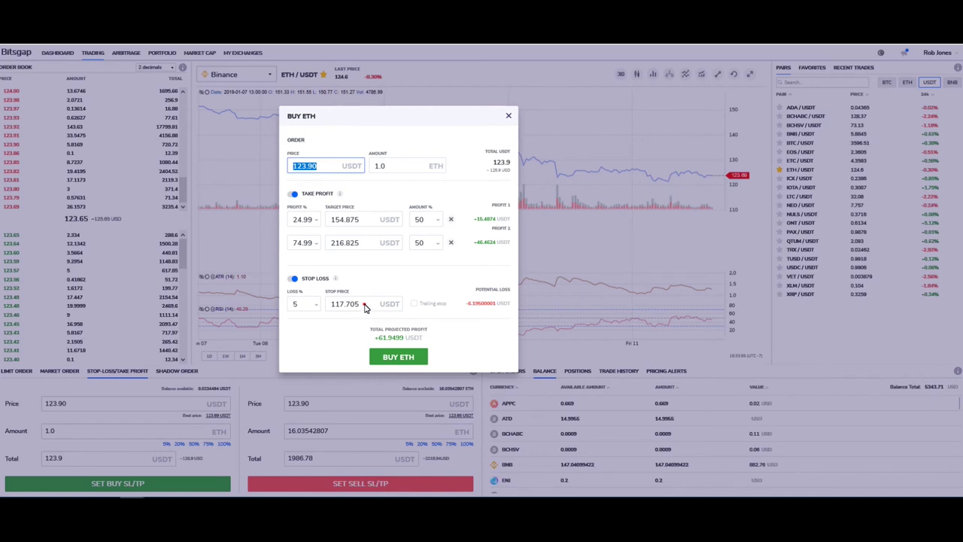
pyautogui.moveTo(365, 304); pyautogui.dragTo(330, 308)
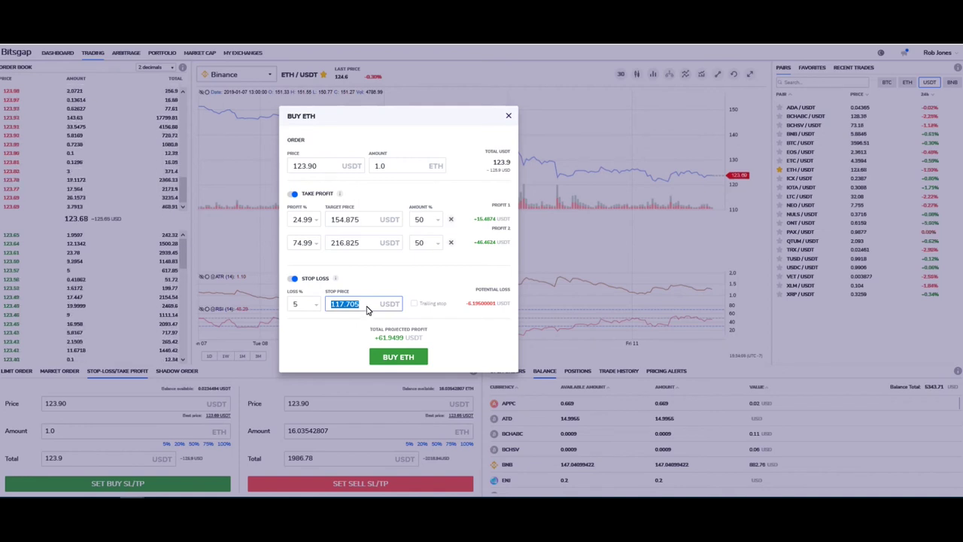
pyautogui.click(364, 307)
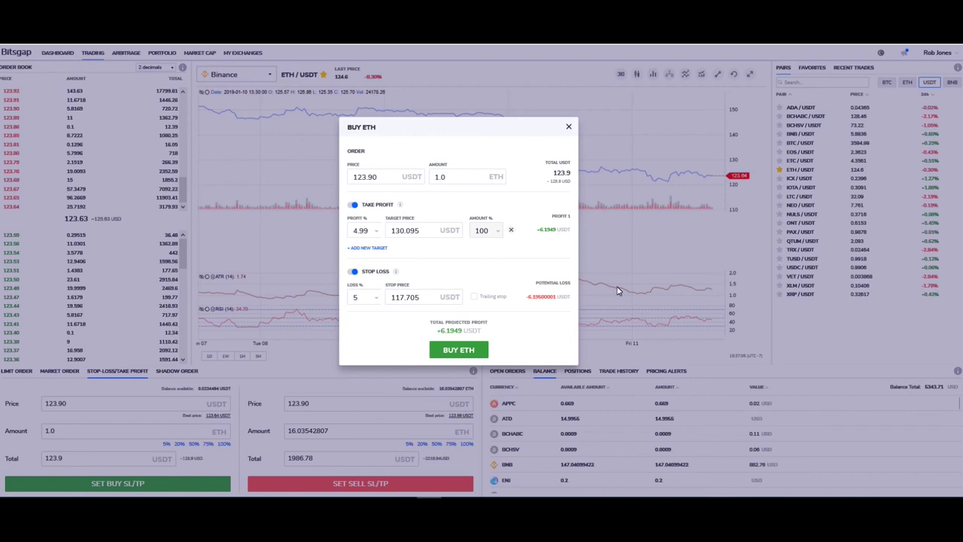
# Step: Enable trailing stop on the 117.705 stop, then highlight the amount, target and stop values
pyautogui.click(473, 298)
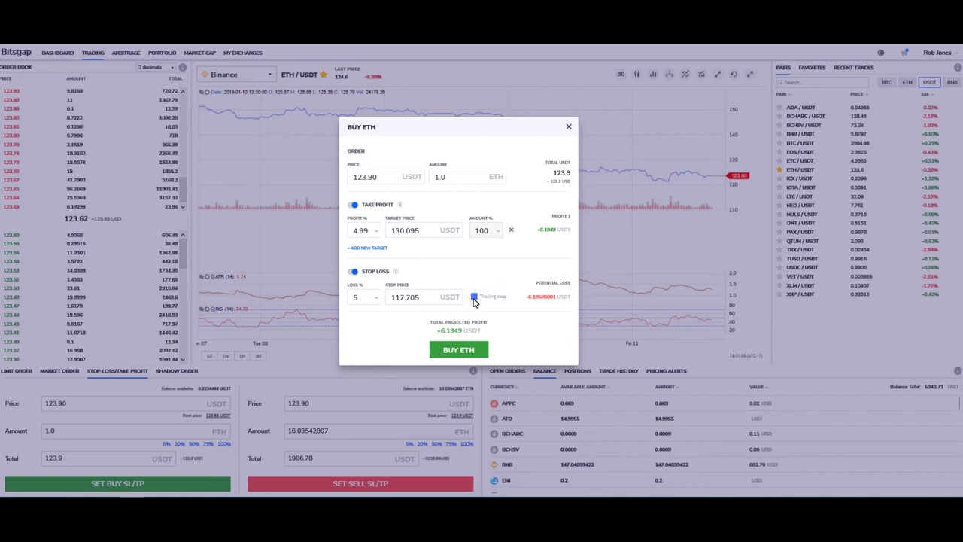
pyautogui.moveTo(425, 297); pyautogui.dragTo(391, 300)
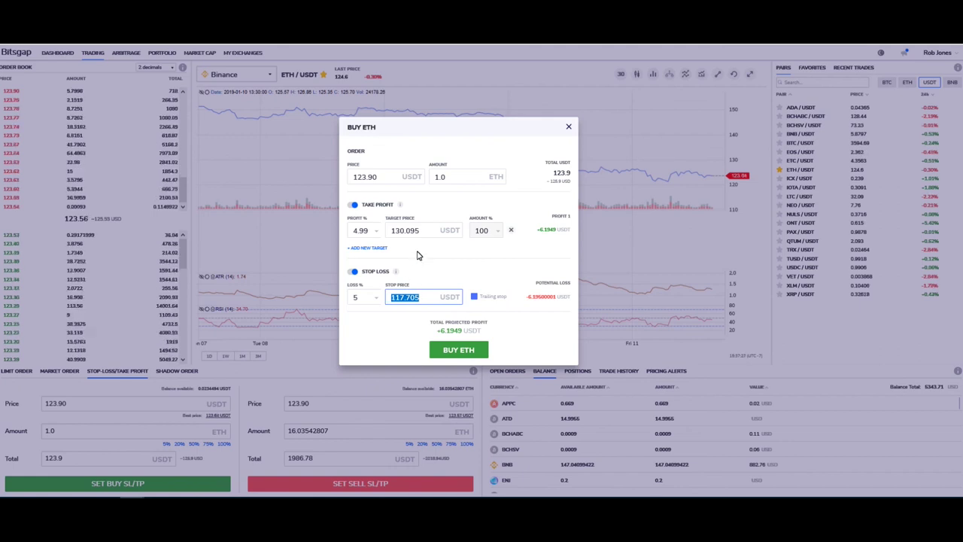
pyautogui.moveTo(447, 178); pyautogui.dragTo(434, 183)
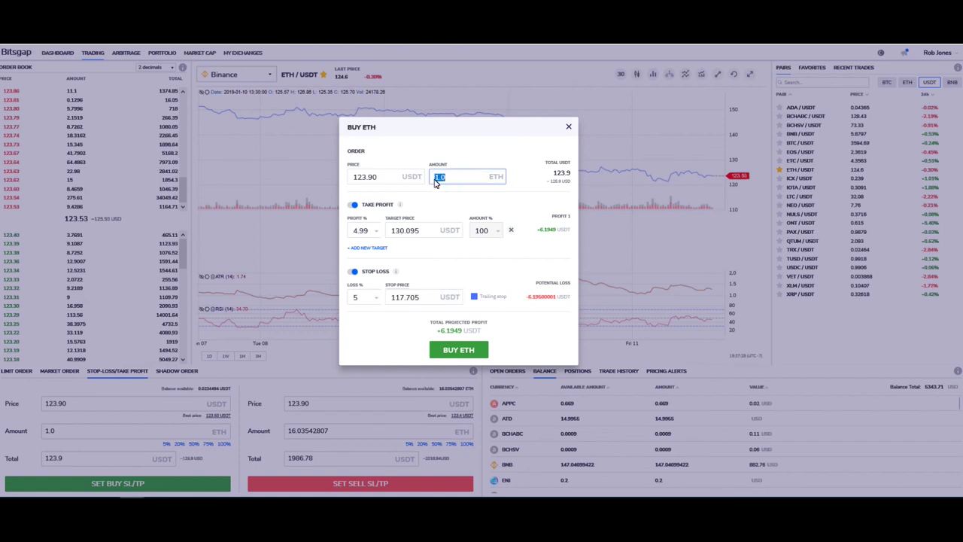
pyautogui.moveTo(427, 234); pyautogui.dragTo(388, 235)
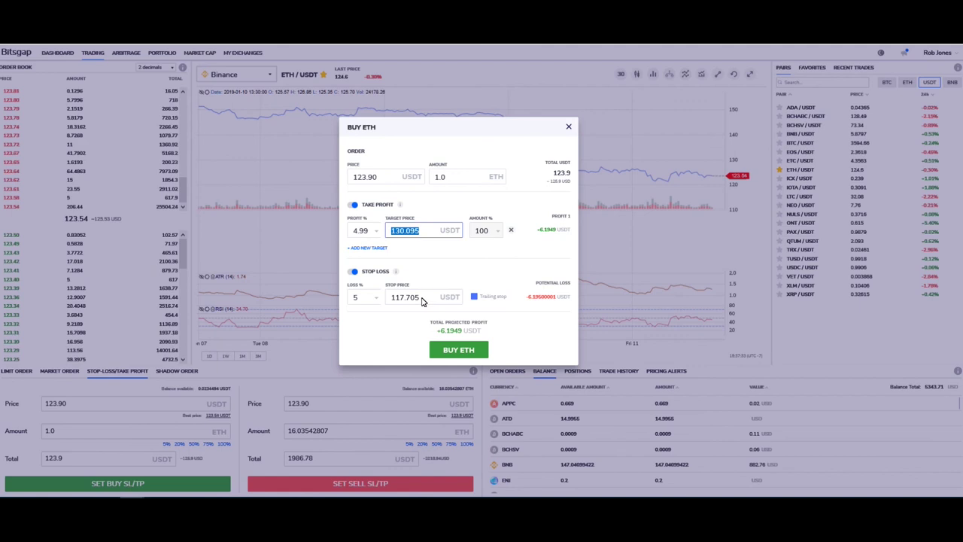
pyautogui.moveTo(421, 301); pyautogui.dragTo(391, 303)
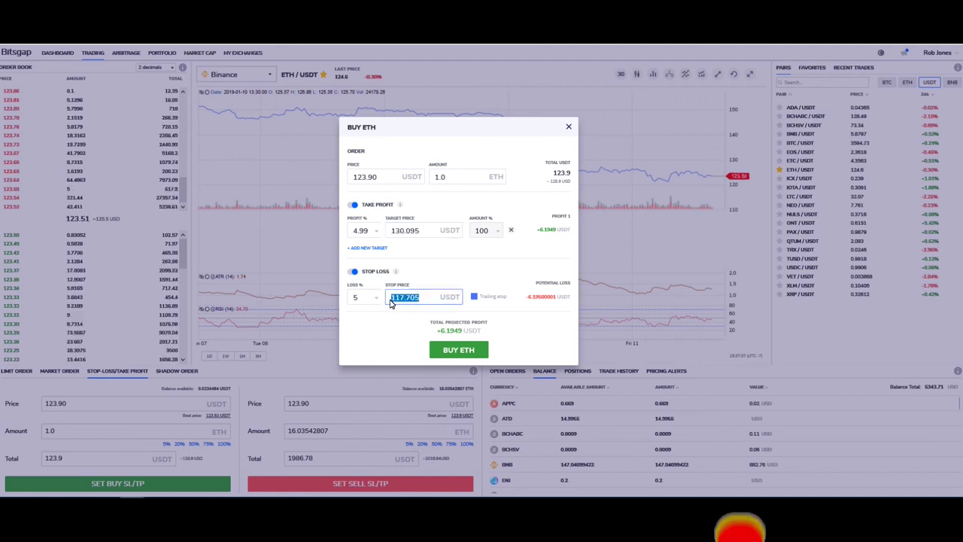